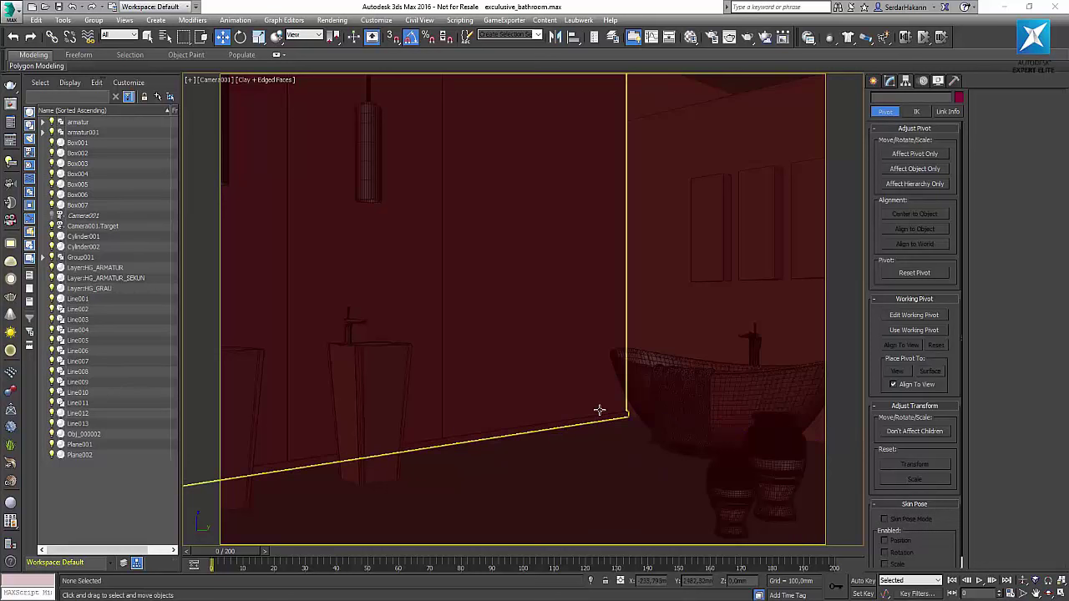
Switch from the Camera001 view to a free Perspective view.
{"action": "key", "text": "p"}
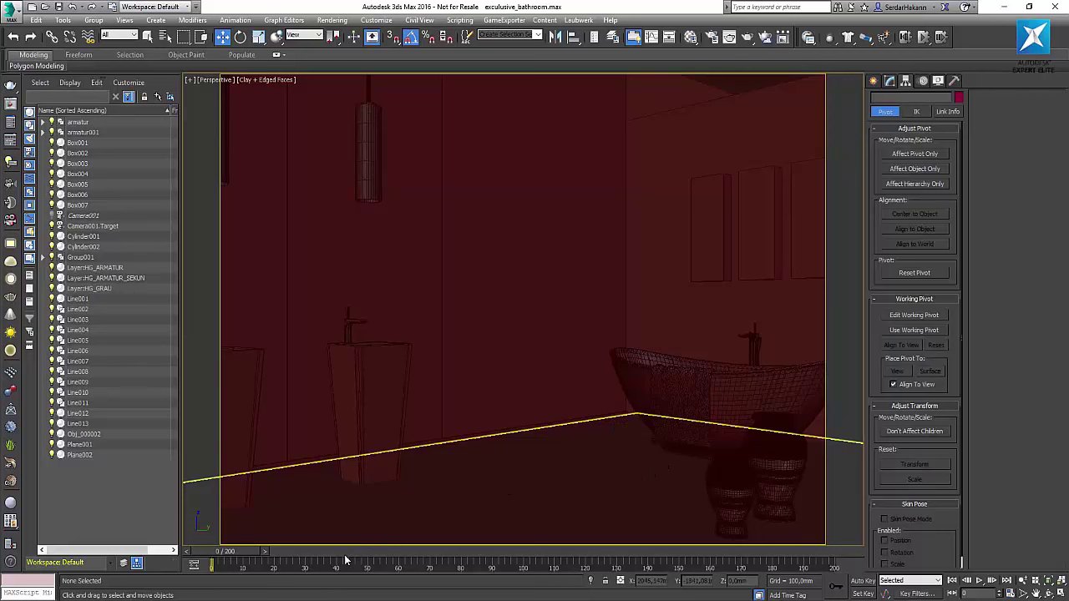
Maximize the Top view, zoom out over the room, and select floor plane Plane002.
{"action": "left_click", "coordinate": [1058, 594]}
{"action": "left_click", "coordinate": [516, 293]}
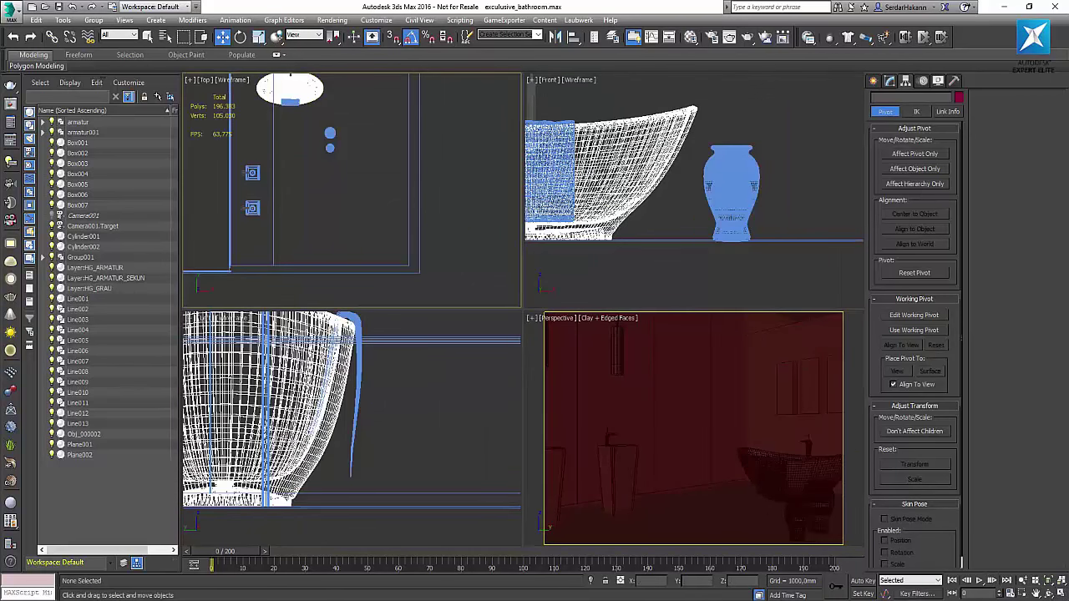
{"action": "left_click", "coordinate": [1059, 594]}
{"action": "scroll", "coordinate": [414, 354], "scroll_direction": "down", "scroll_amount": 2}
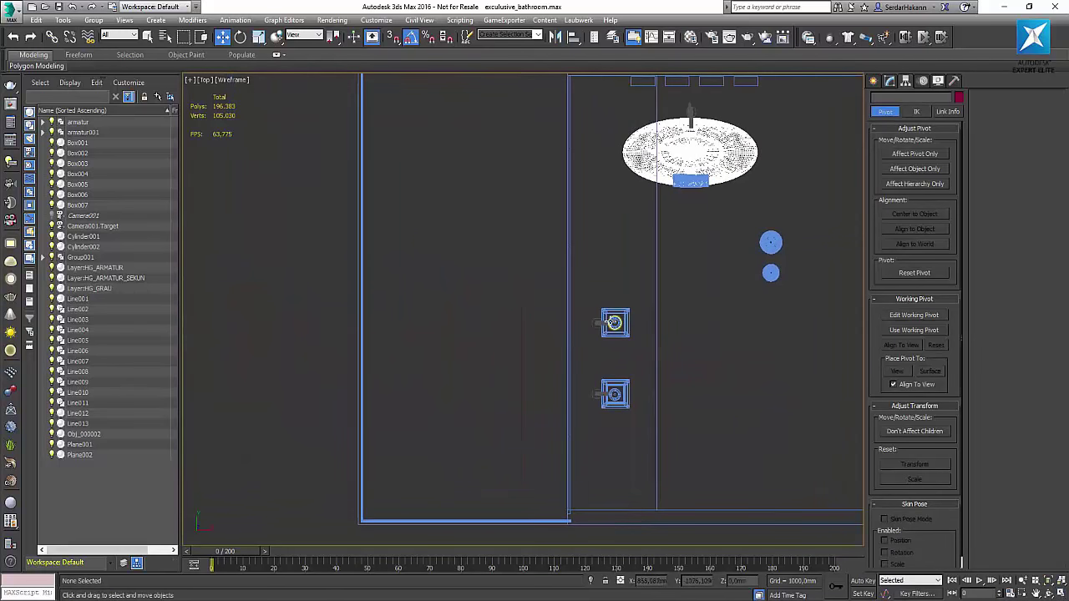
{"action": "middle_click_drag", "start_coordinate": [578, 222], "coordinate": [578, 277]}
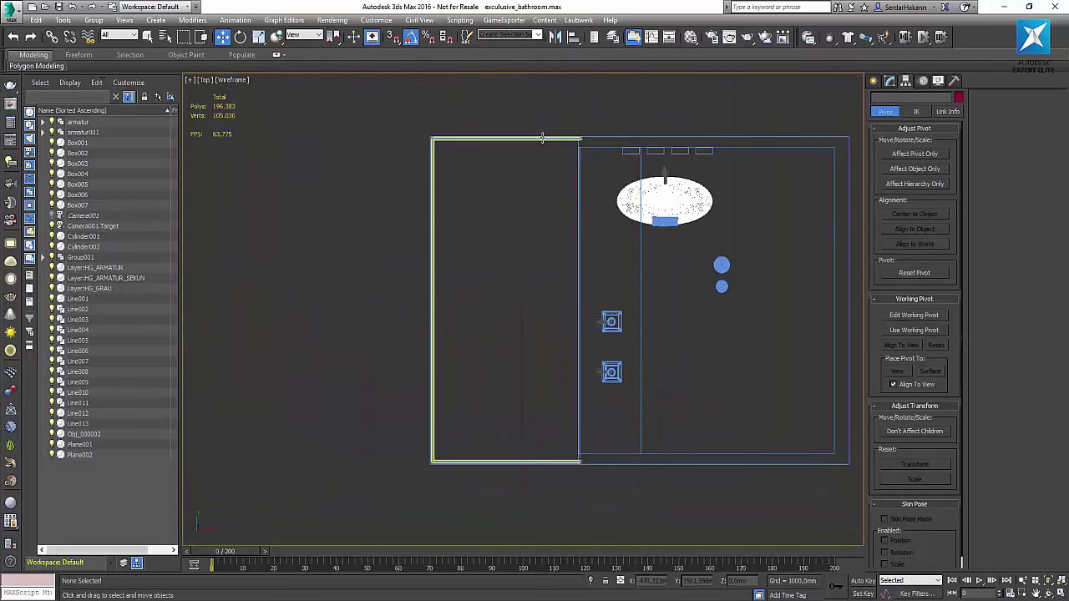
{"action": "left_click", "coordinate": [543, 136]}
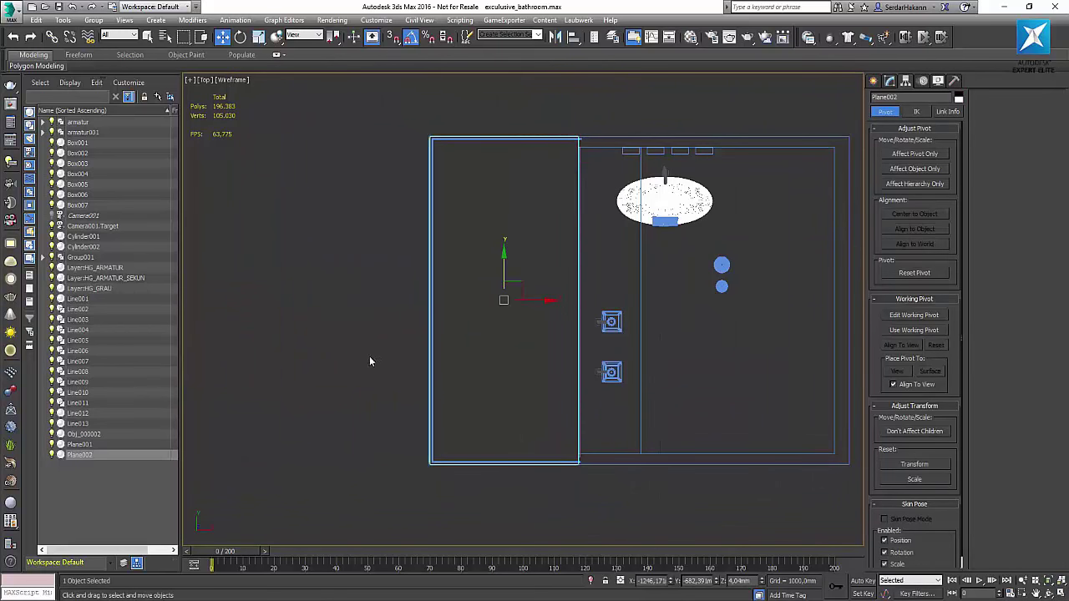
Drag FloorGenerator.ms from Explorer into 3ds Max to launch the script.
{"action": "key", "text": "alt+Tab"}
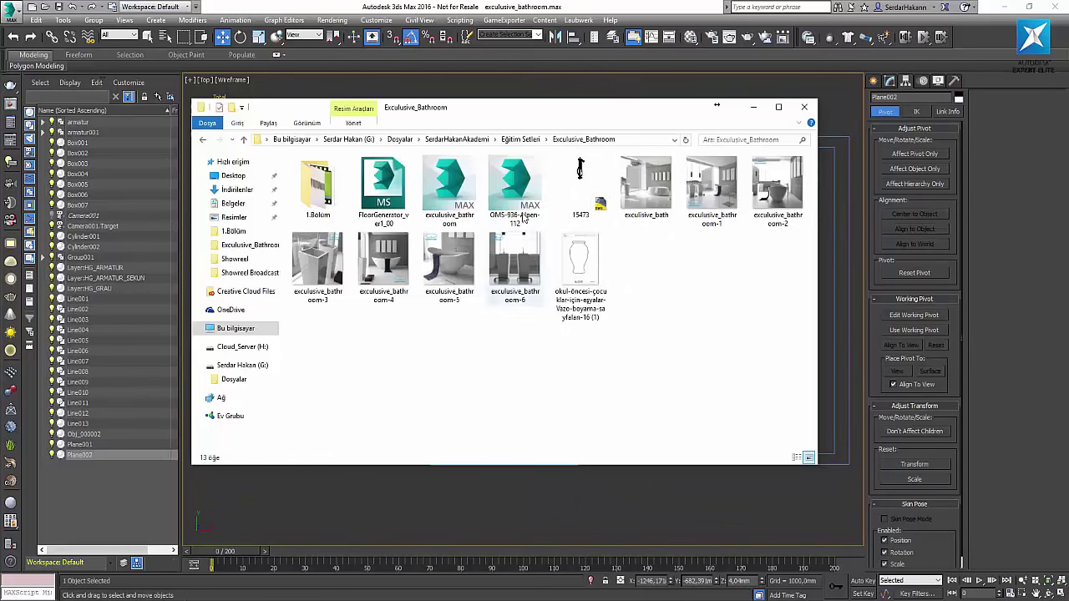
{"action": "mouse_move", "coordinate": [383, 185]}
{"action": "left_mouse_down"}
{"action": "mouse_move", "coordinate": [520, 454]}
{"action": "mouse_move", "coordinate": [578, 525]}
{"action": "left_mouse_up"}
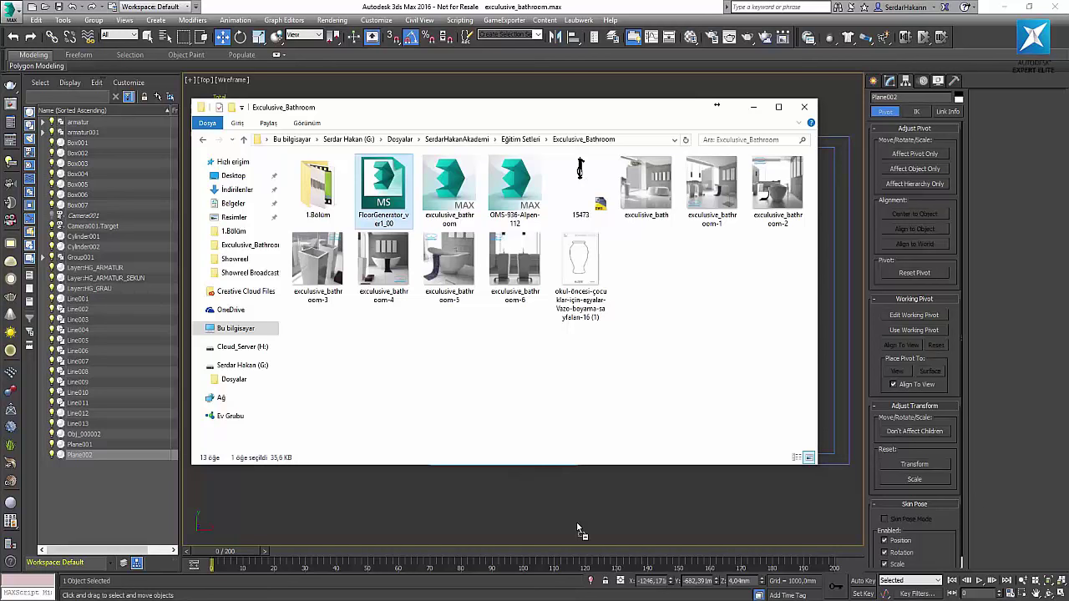
{"action": "left_click", "coordinate": [753, 106]}
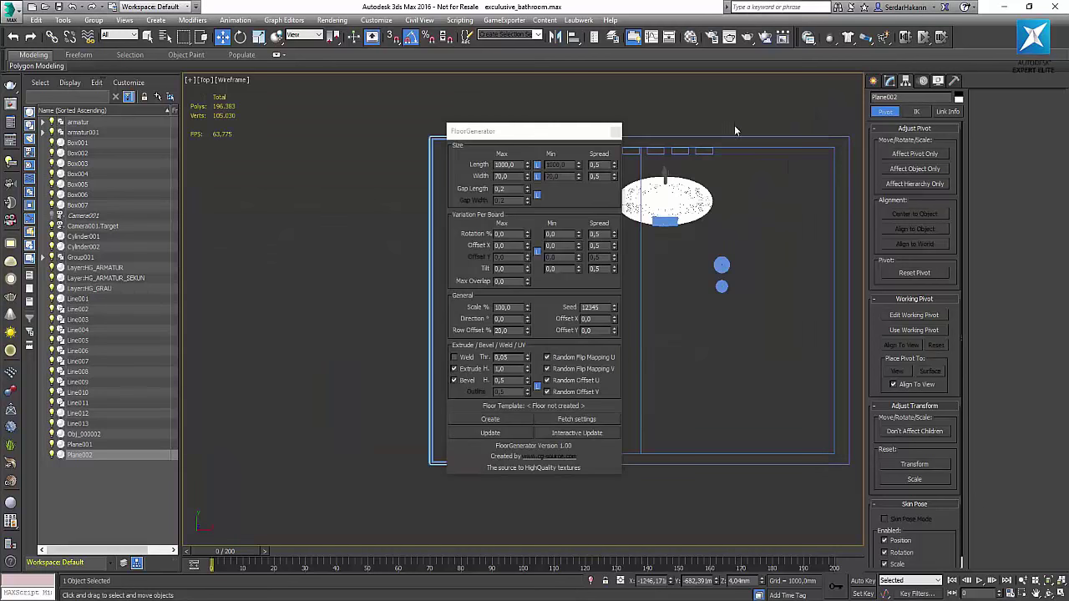
Move the FloorGenerator dialog aside and generate wood planks on Plane002.
{"action": "left_click_drag", "start_coordinate": [506, 136], "coordinate": [786, 161]}
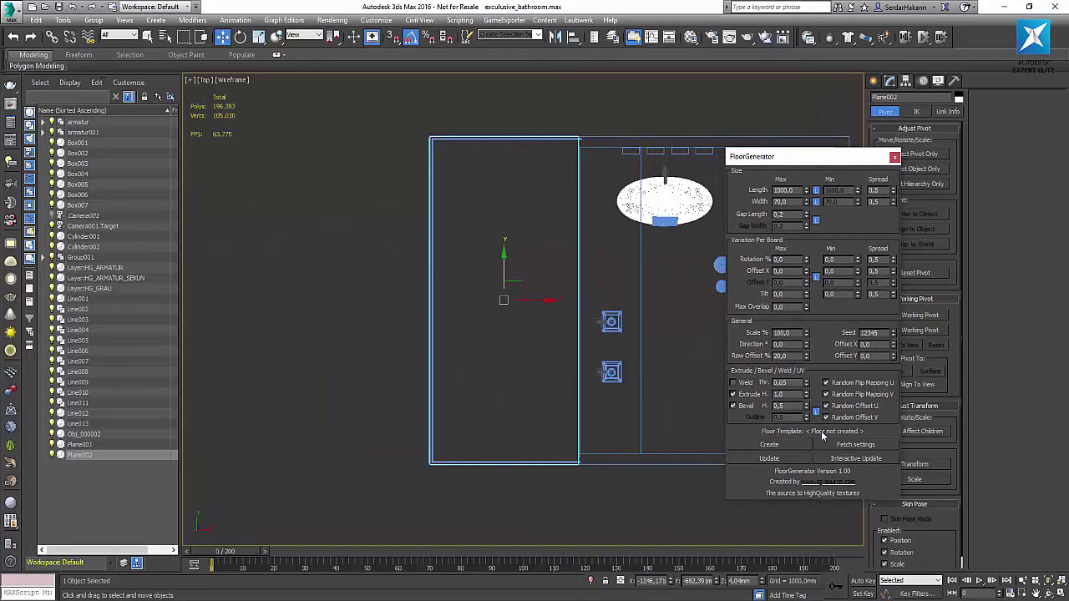
{"action": "left_click", "coordinate": [786, 446]}
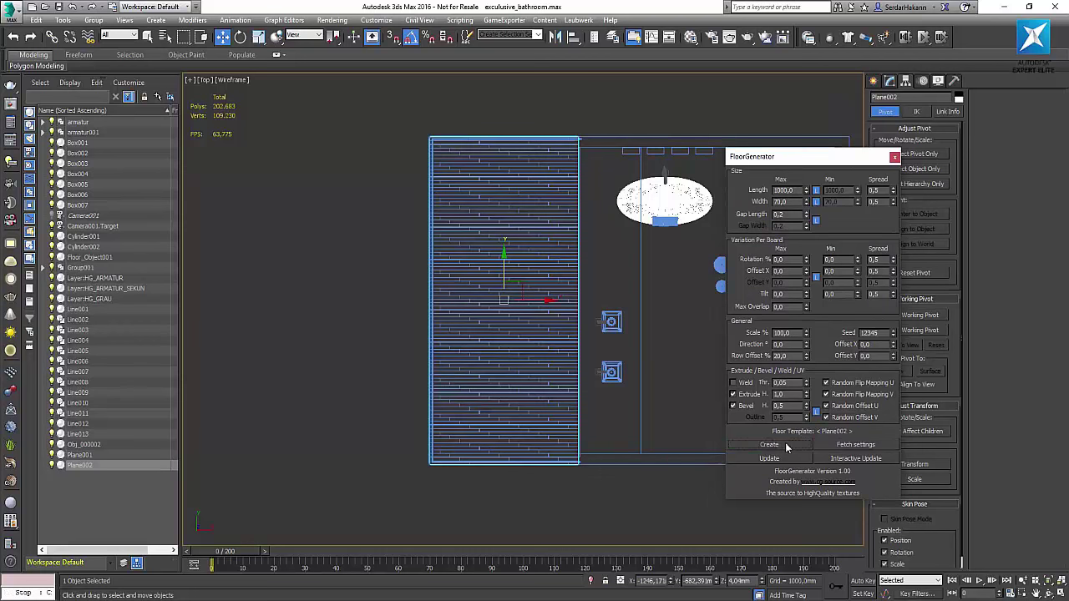
{"action": "scroll", "coordinate": [503, 300], "scroll_direction": "up", "scroll_amount": 5}
{"action": "scroll", "coordinate": [503, 300], "scroll_direction": "down", "scroll_amount": 1}
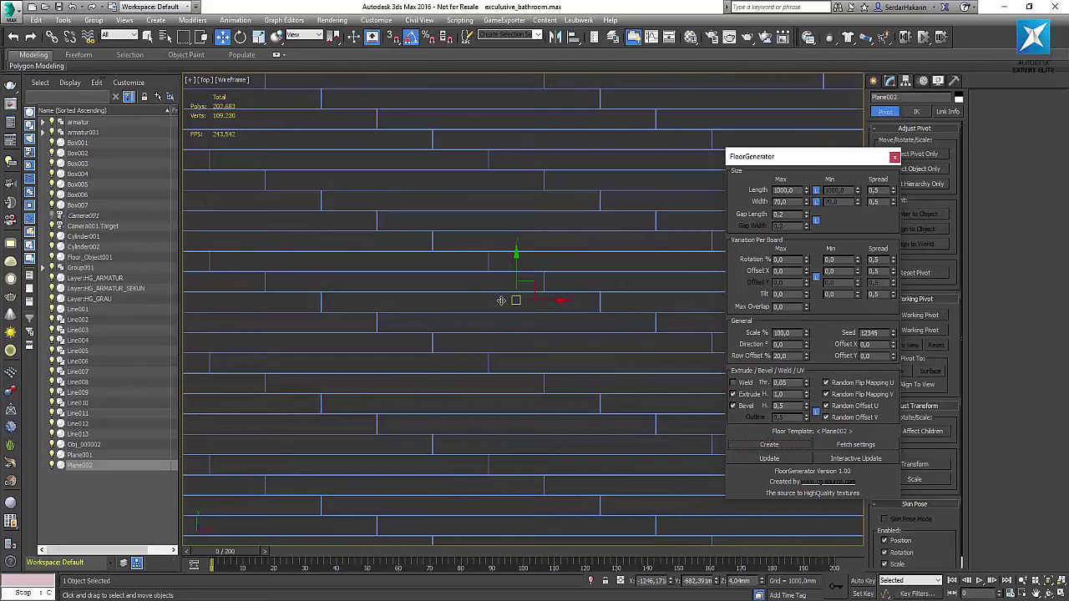
{"action": "scroll", "coordinate": [503, 300], "scroll_direction": "down", "scroll_amount": 3}
{"action": "scroll", "coordinate": [503, 300], "scroll_direction": "down", "scroll_amount": 1}
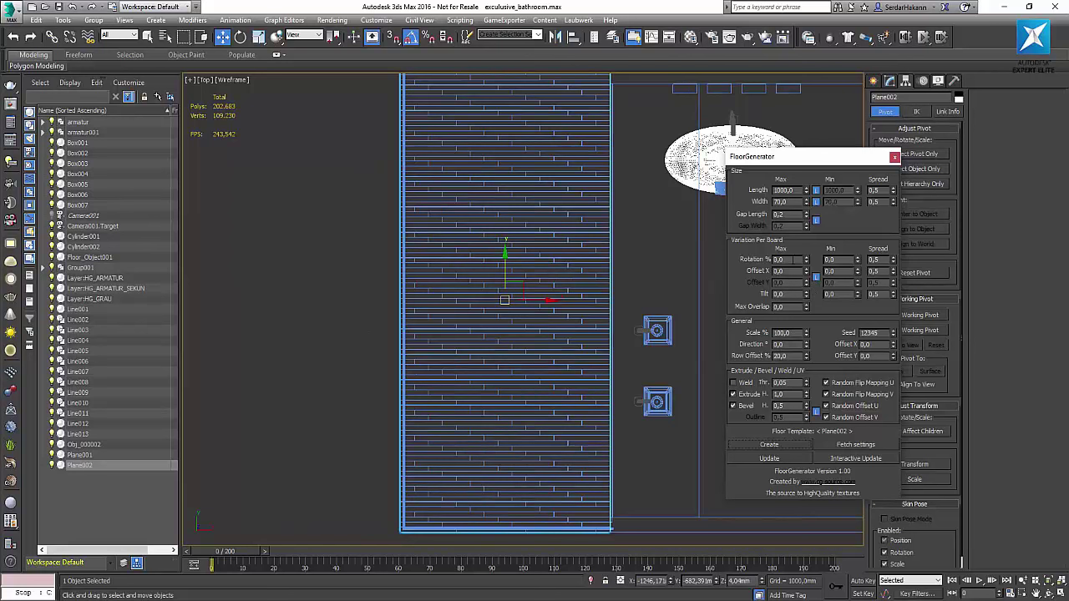
Set Rotation % Max to 90 and regenerate the boards.
{"action": "double_click", "coordinate": [792, 260]}
{"action": "type", "text": "90"}
{"action": "key", "text": "Return"}
{"action": "left_click", "coordinate": [777, 459]}
Set Direction to 90° so boards run vertically, update, and enter Scale 125.
{"action": "double_click", "coordinate": [788, 344]}
{"action": "type", "text": "90"}
{"action": "key", "text": "Return"}
{"action": "left_click", "coordinate": [783, 464]}
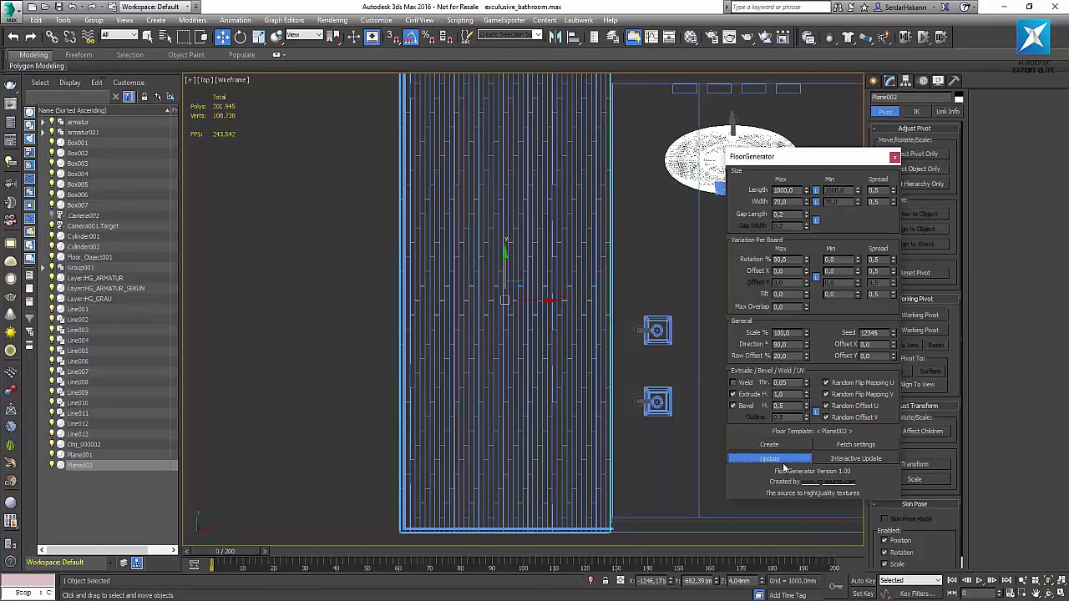
{"action": "double_click", "coordinate": [798, 333]}
{"action": "type", "text": "125"}
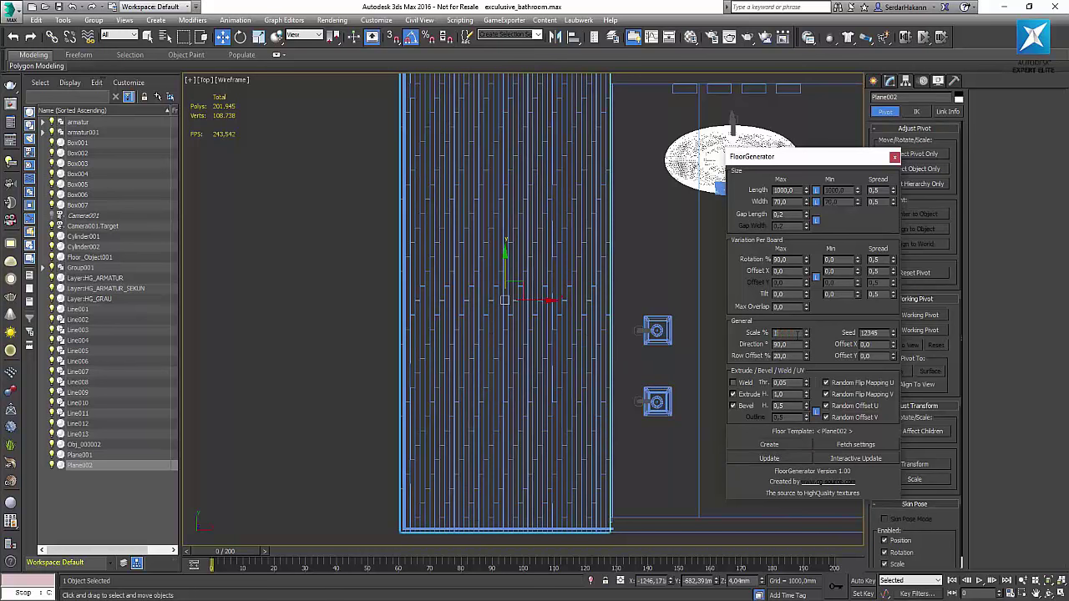
Regenerate the planks at Scale 125%, then again at Scale 150%.
{"action": "left_click", "coordinate": [781, 462]}
{"action": "scroll", "coordinate": [591, 335], "scroll_direction": "up", "scroll_amount": 3}
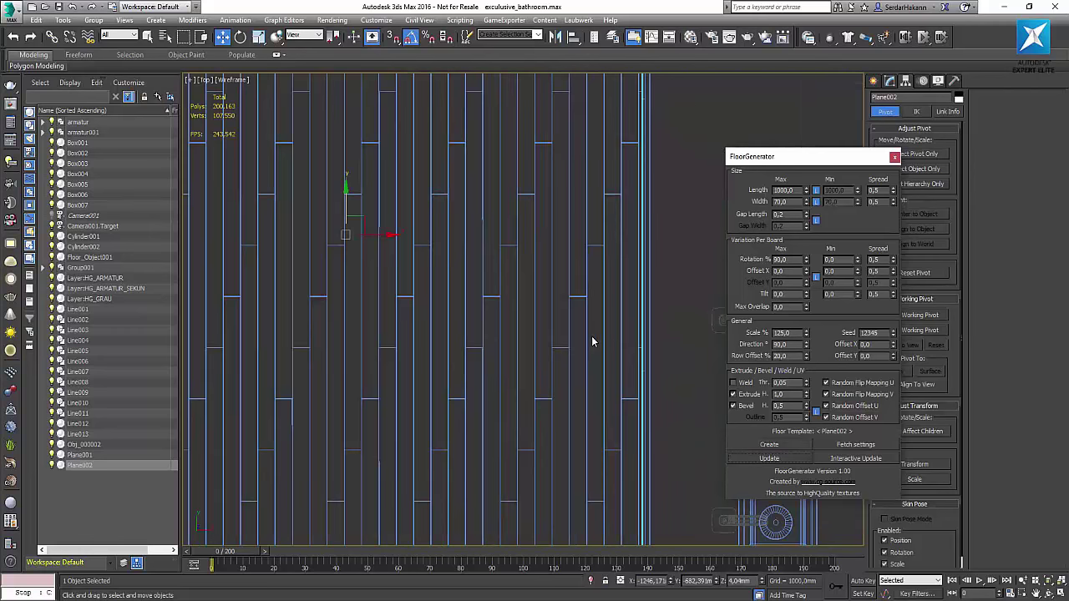
{"action": "scroll", "coordinate": [591, 337], "scroll_direction": "down", "scroll_amount": 2}
{"action": "scroll", "coordinate": [592, 337], "scroll_direction": "down", "scroll_amount": 3}
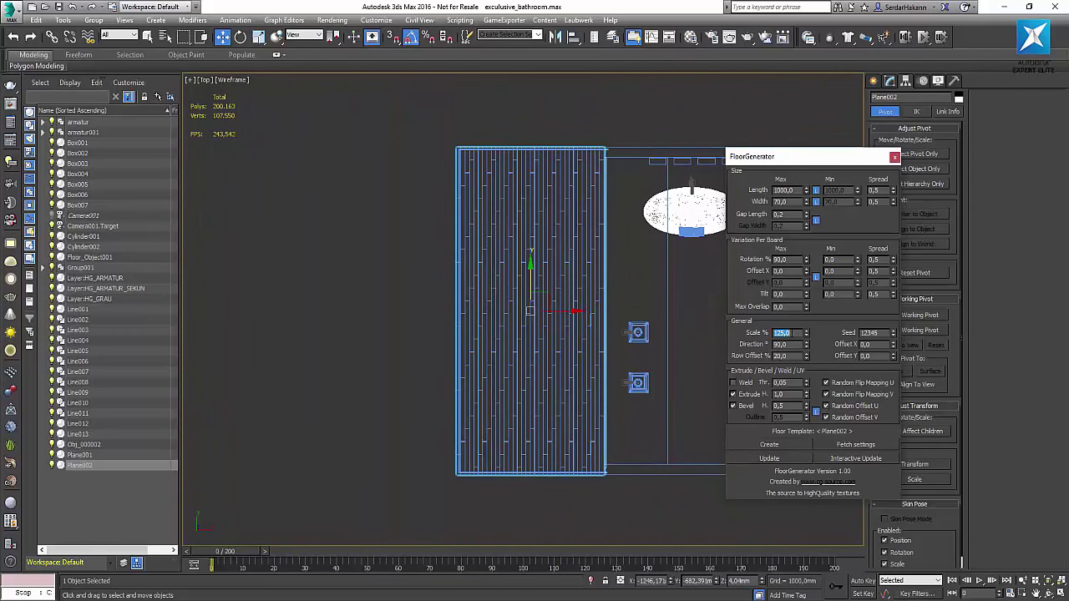
{"action": "type", "text": "150"}
{"action": "left_click", "coordinate": [781, 459]}
Move the FloorGenerator dialog left, center the floor in the Top view, and save the scene.
{"action": "scroll", "coordinate": [579, 340], "scroll_direction": "down", "scroll_amount": 2}
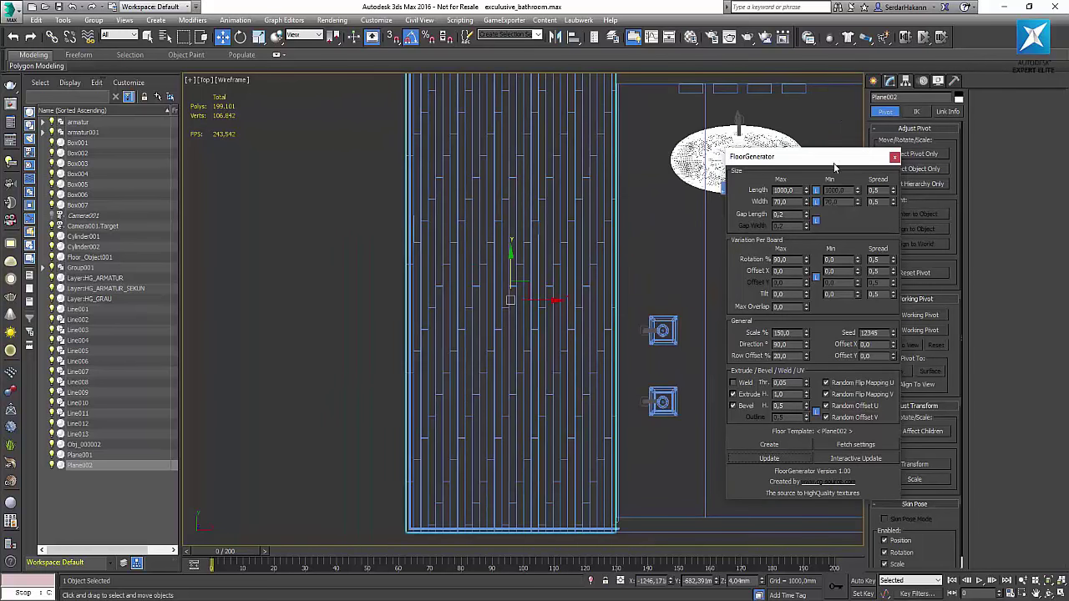
{"action": "left_click_drag", "start_coordinate": [871, 178], "coordinate": [189, 164]}
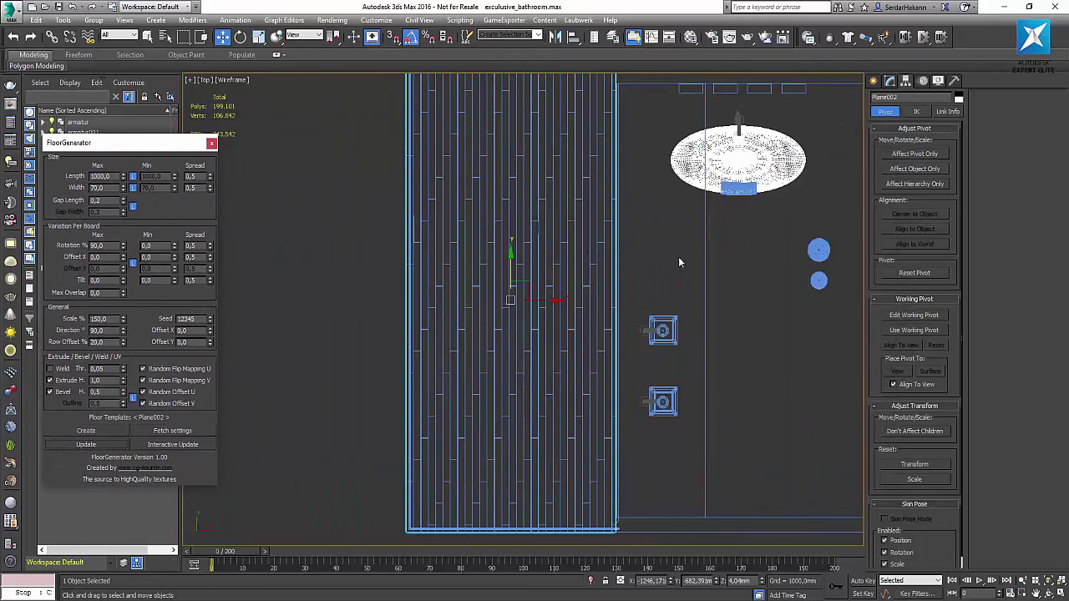
{"action": "middle_click_drag", "start_coordinate": [678, 256], "coordinate": [576, 285]}
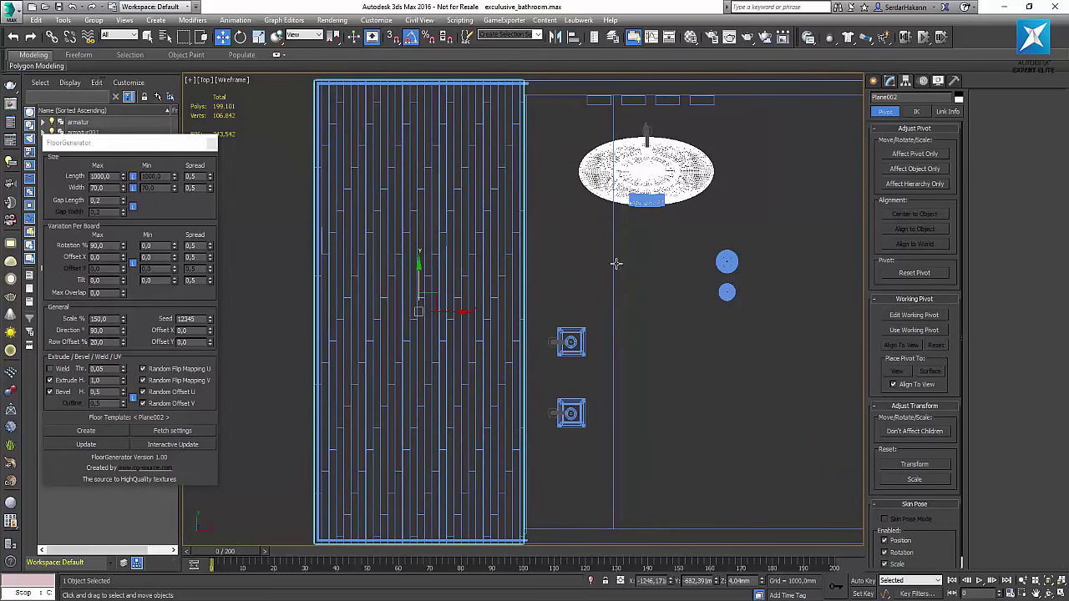
{"action": "middle_click_drag", "start_coordinate": [759, 312], "coordinate": [696, 332]}
{"action": "scroll", "coordinate": [696, 332], "scroll_direction": "down", "scroll_amount": 2}
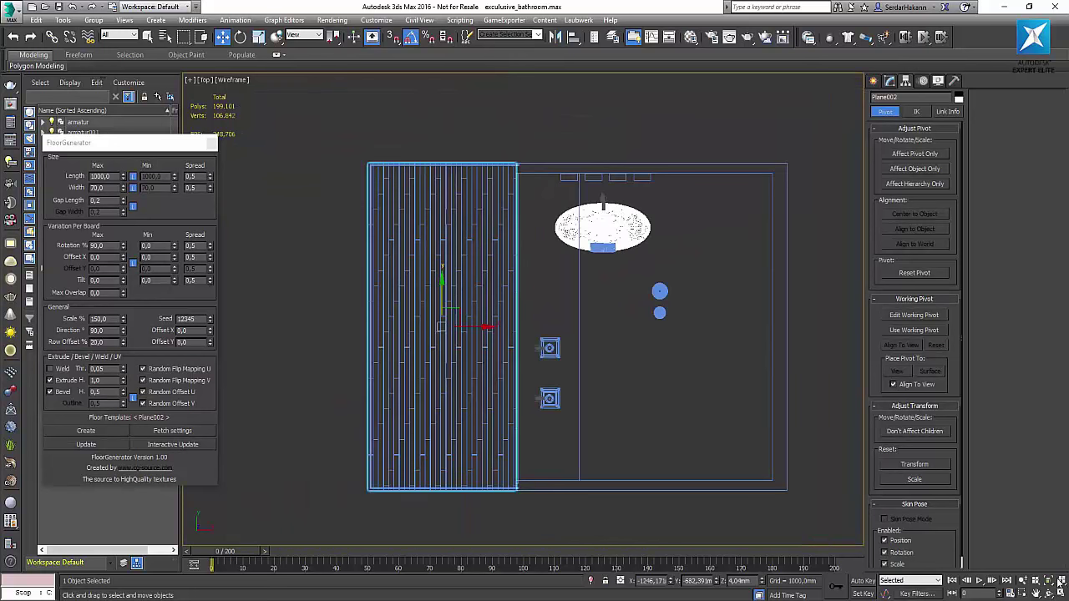
{"action": "key", "text": "ctrl+s"}
Maximize the Perspective view and close the FloorGenerator dialog.
{"action": "left_click", "coordinate": [1058, 592]}
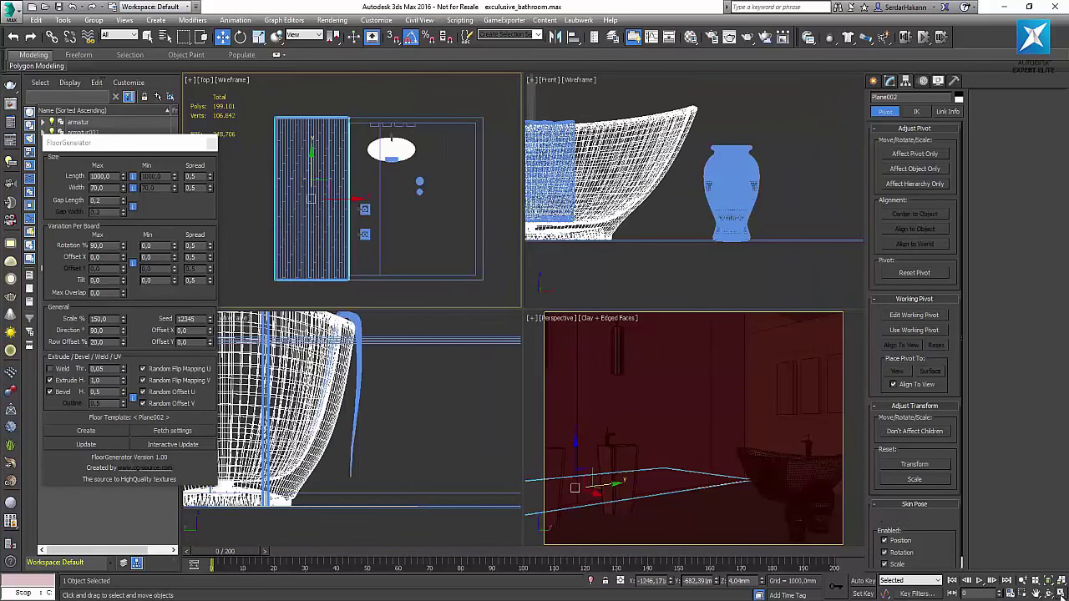
{"action": "left_click", "coordinate": [699, 399]}
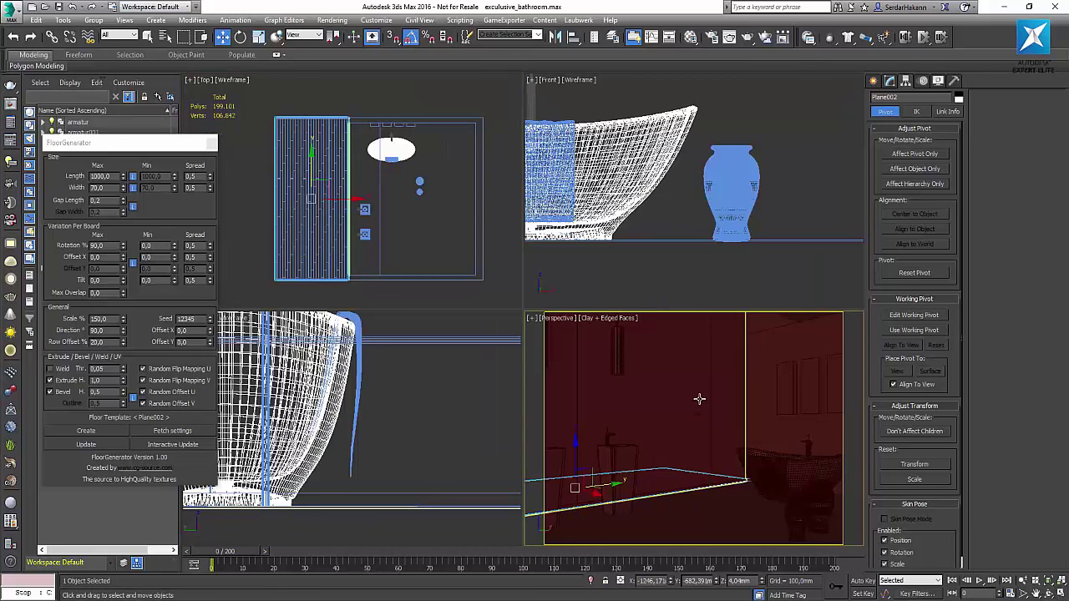
{"action": "left_click", "coordinate": [1058, 591]}
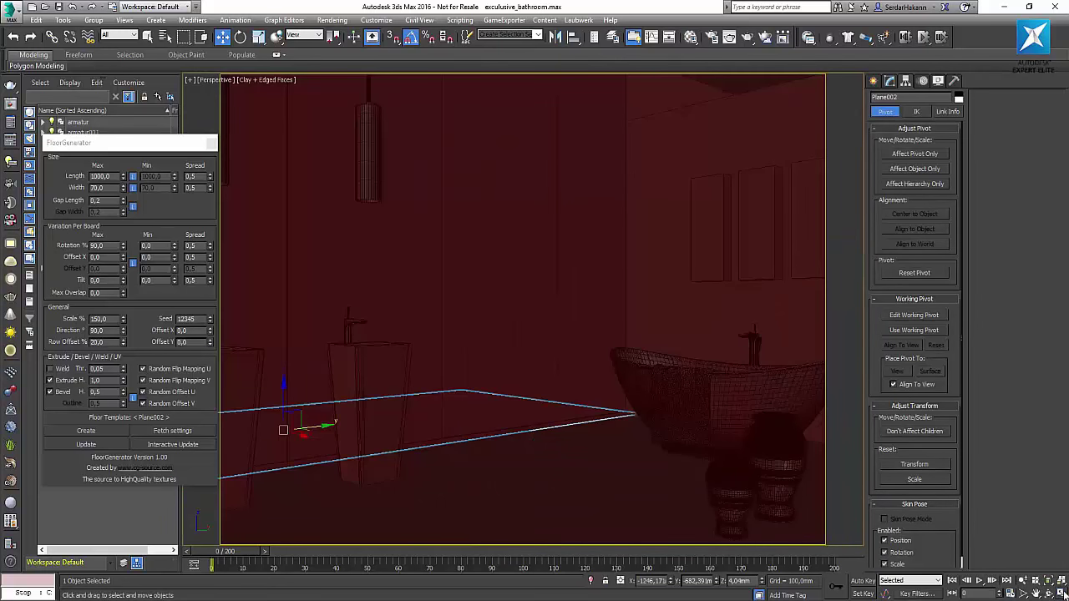
{"action": "left_click", "coordinate": [212, 142]}
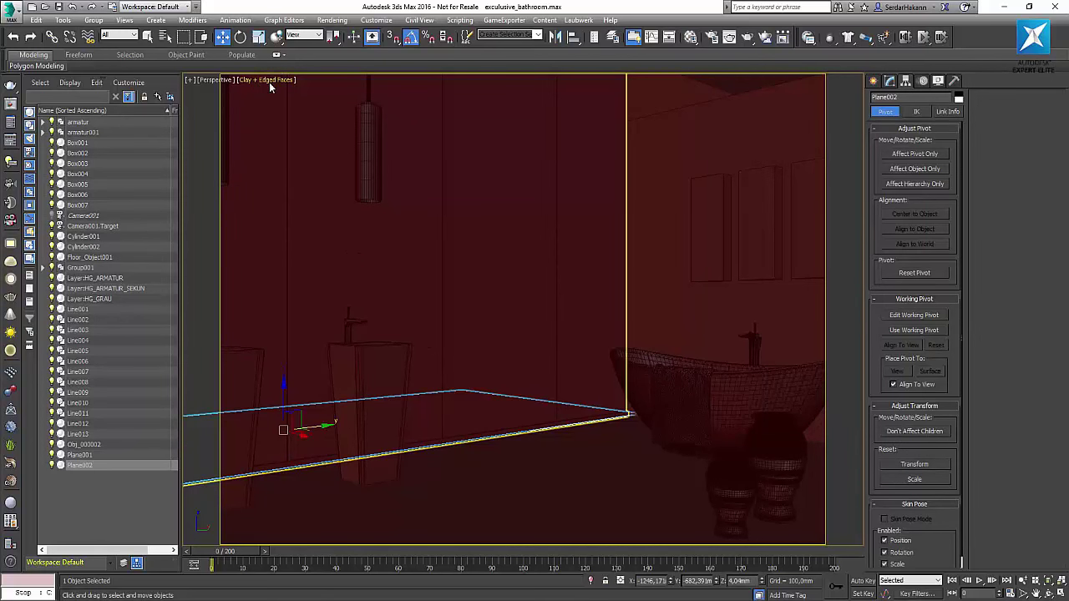
{"action": "left_click", "coordinate": [268, 83]}
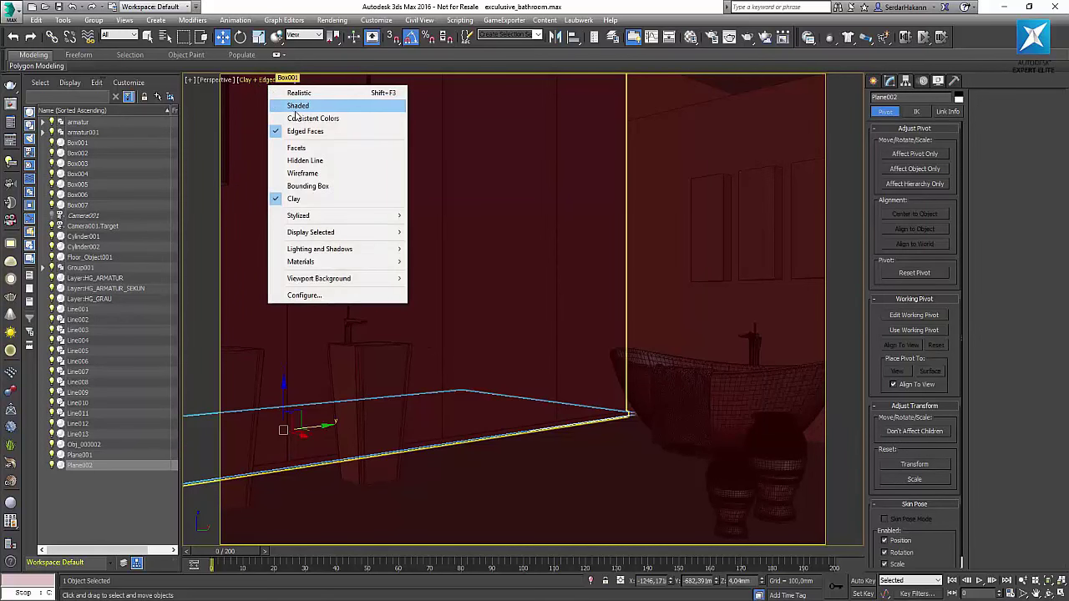
Display the perspective view in plain Shaded mode with edged faces turned off.
{"action": "left_click", "coordinate": [298, 108]}
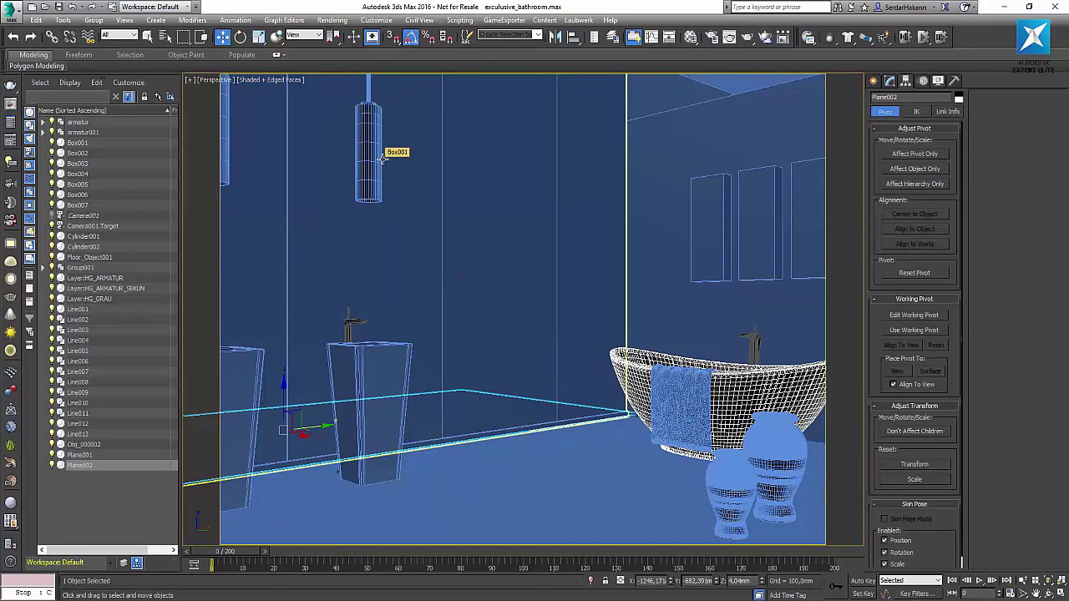
{"action": "key", "text": "F4"}
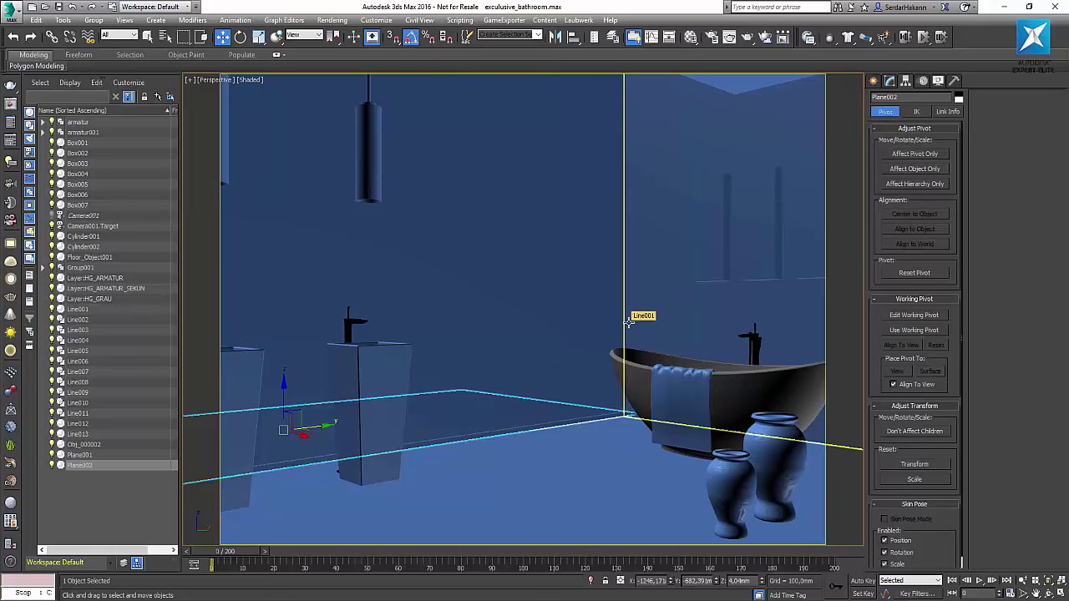
Open the Material Editor with M and switch it to Slate Material Editor mode.
{"action": "key", "text": "m"}
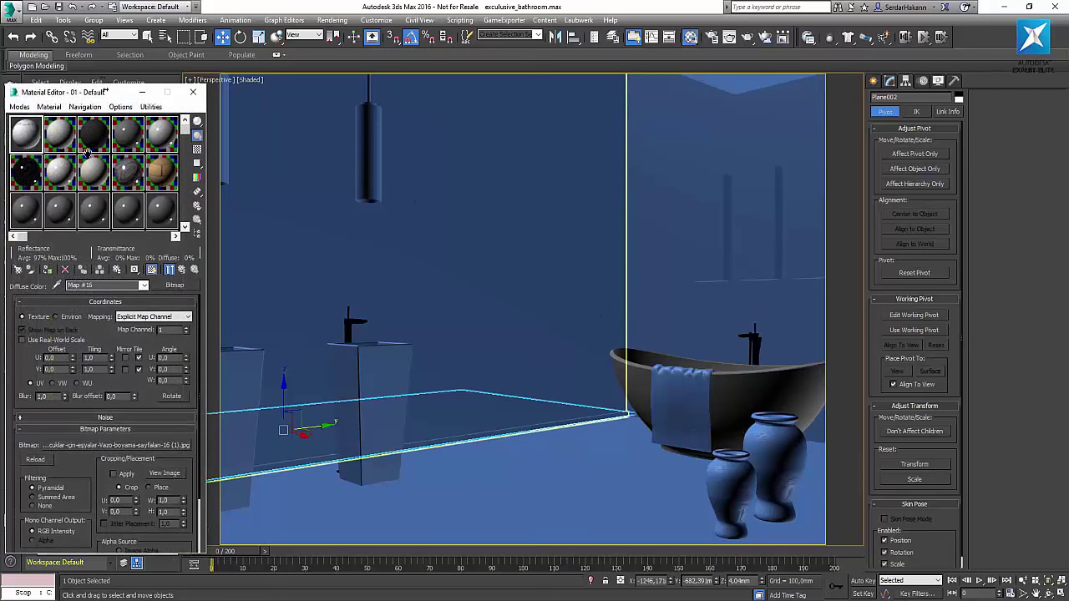
{"action": "left_click", "coordinate": [16, 107]}
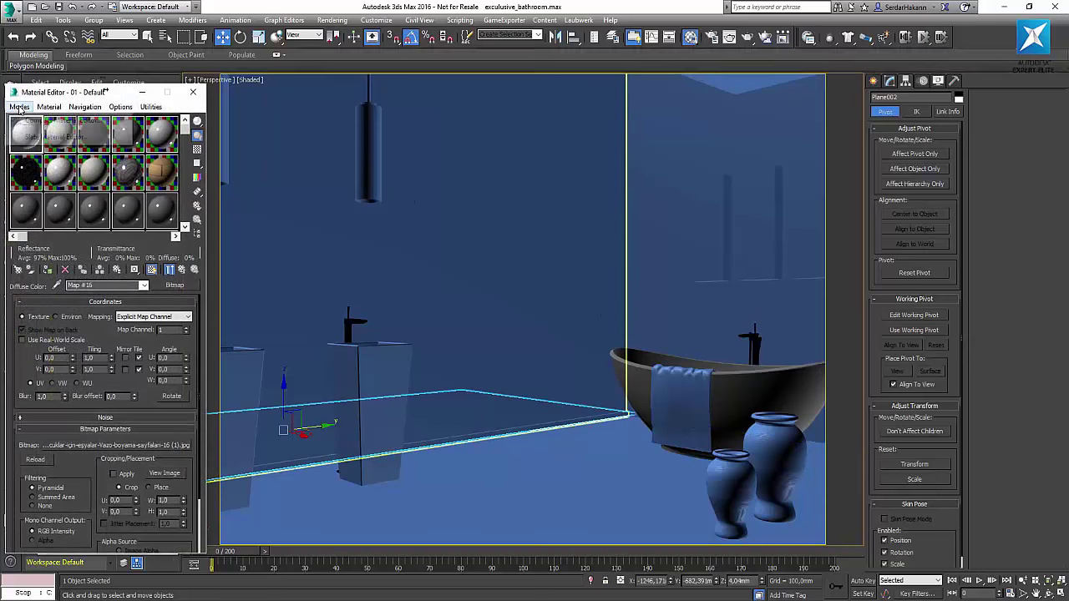
{"action": "left_click", "coordinate": [54, 136]}
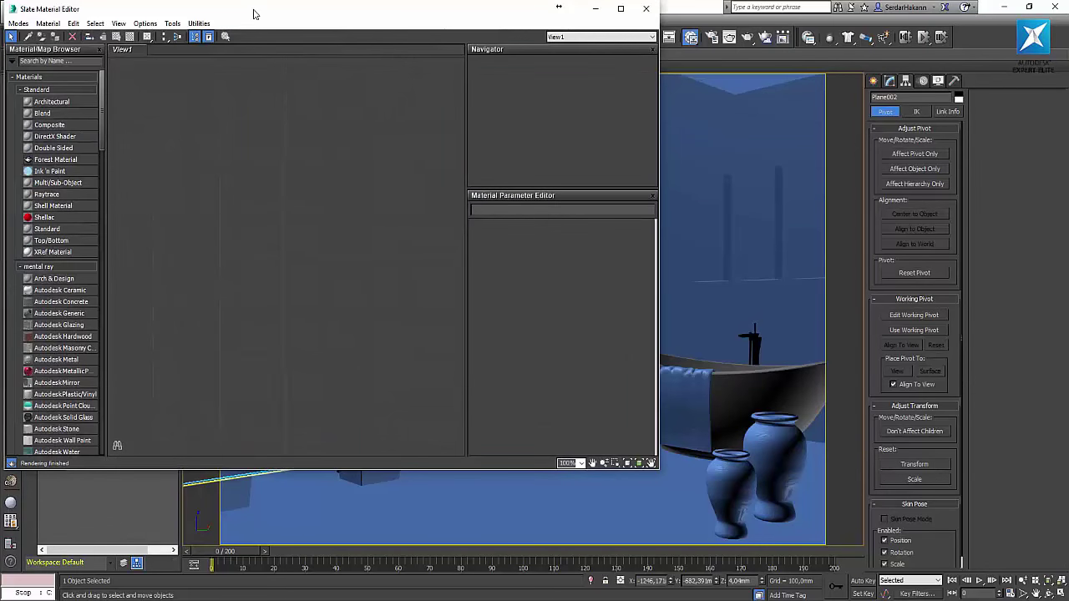